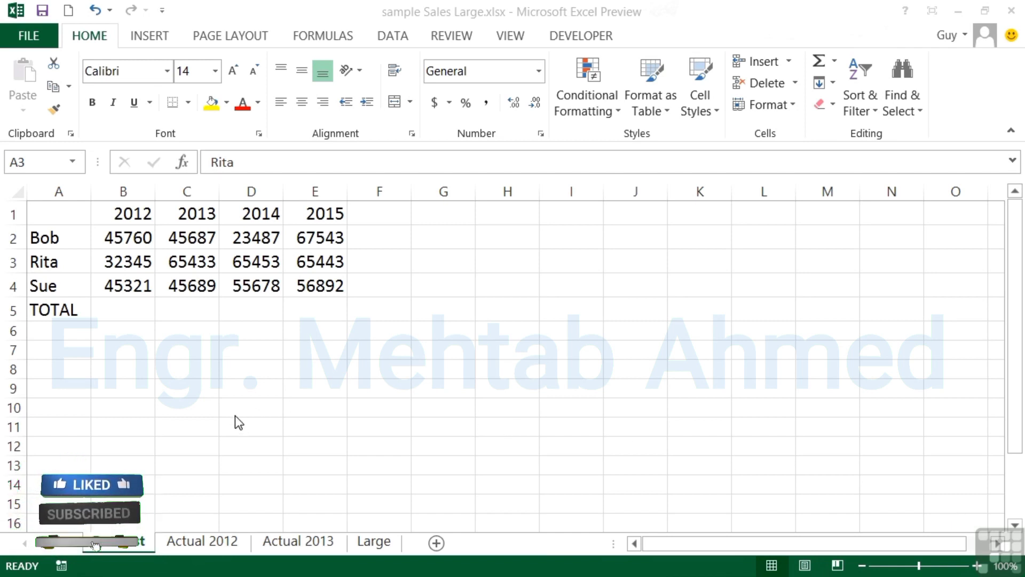
Append a surname to each of the three salespeople's first names in cells A2 to A4 of the Forecast sheet.
double_click(75, 240)
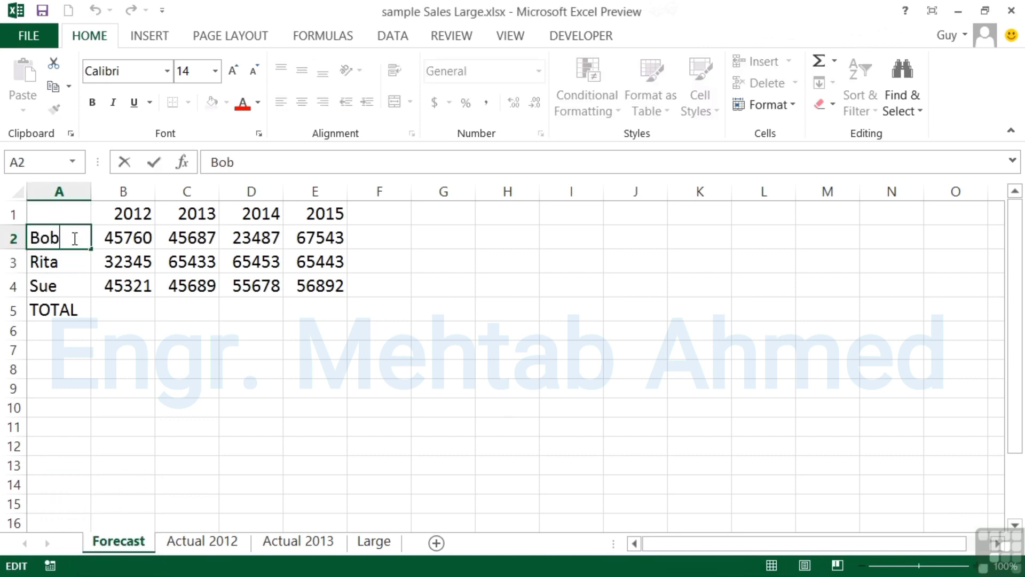
text(Haward)
key(Return)
double_click(72, 262)
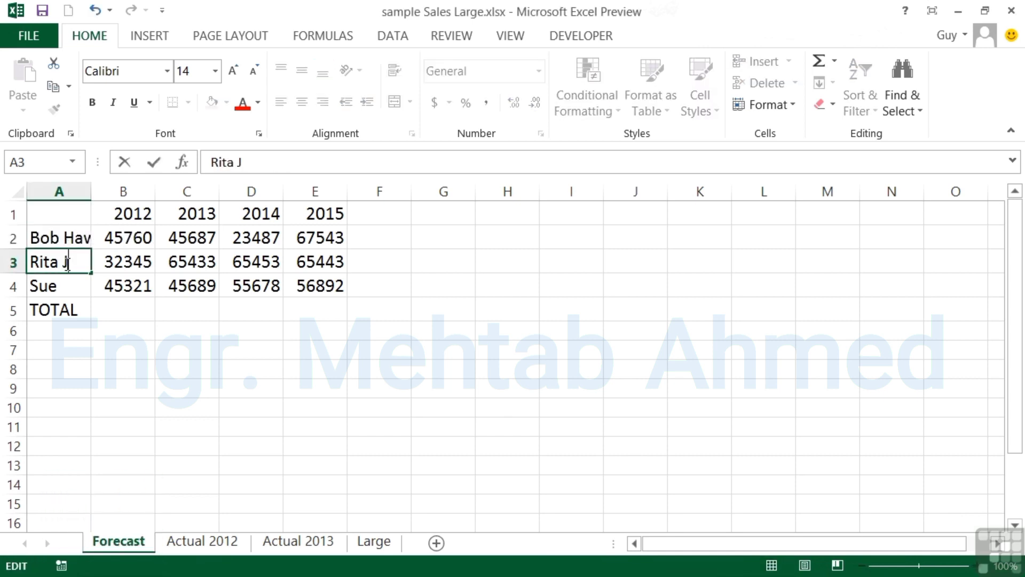
text(Jones)
key(Return)
double_click(78, 287)
text(Fernandez)
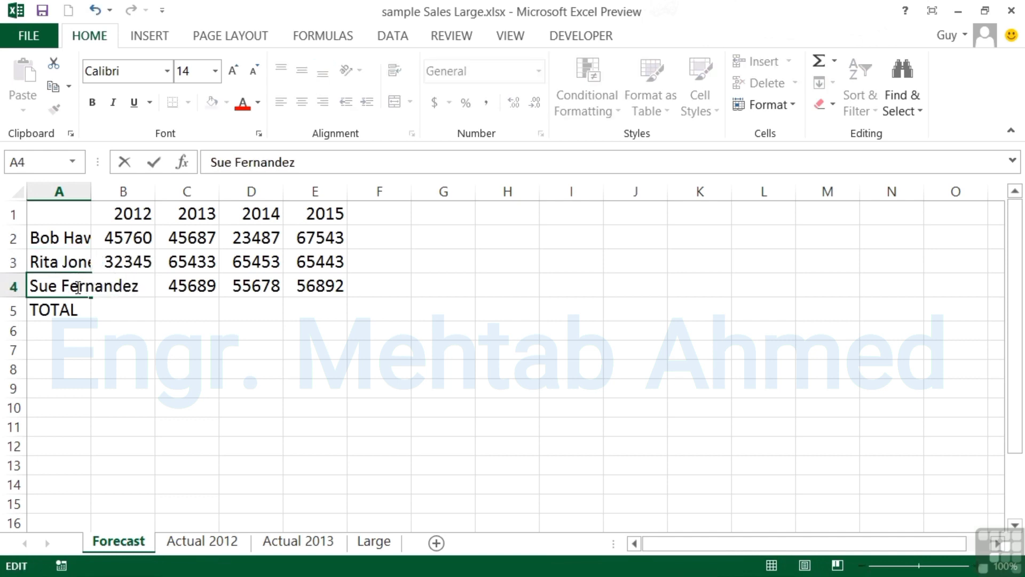
key(Return)
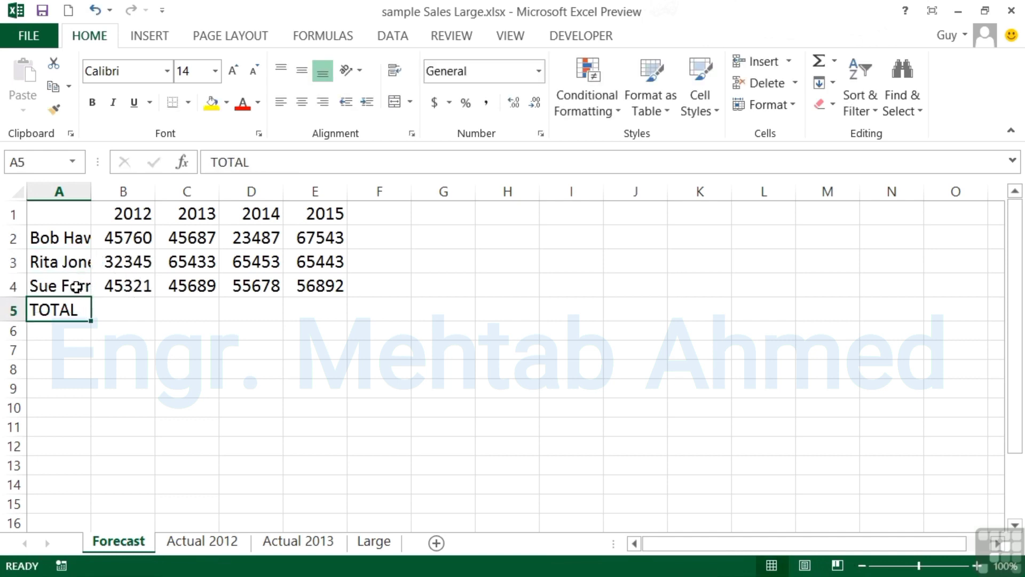
Try a wider and a narrower manual width for column A, and AutoFit it to the full names.
click(75, 287)
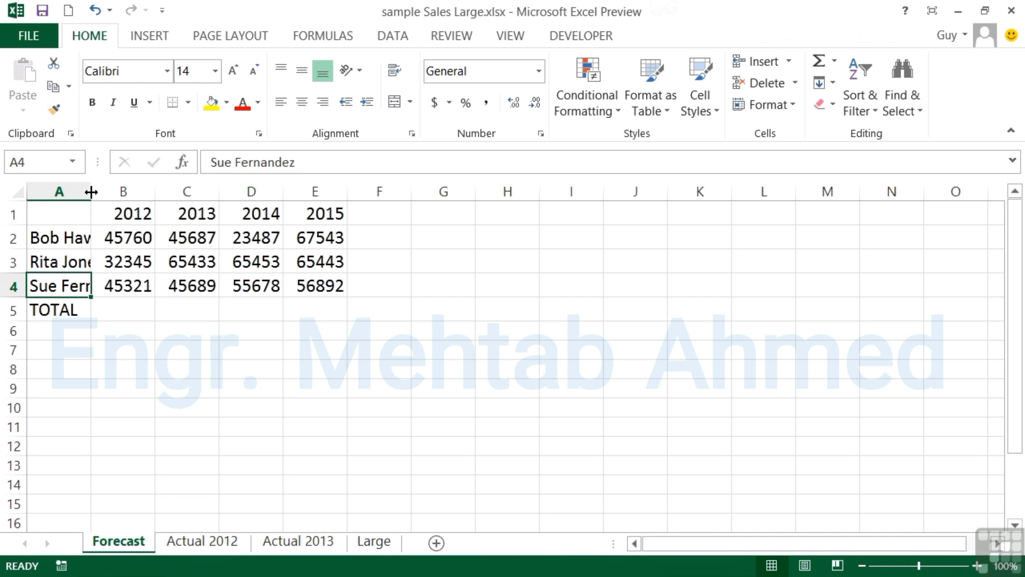
drag(92, 192, 144, 190)
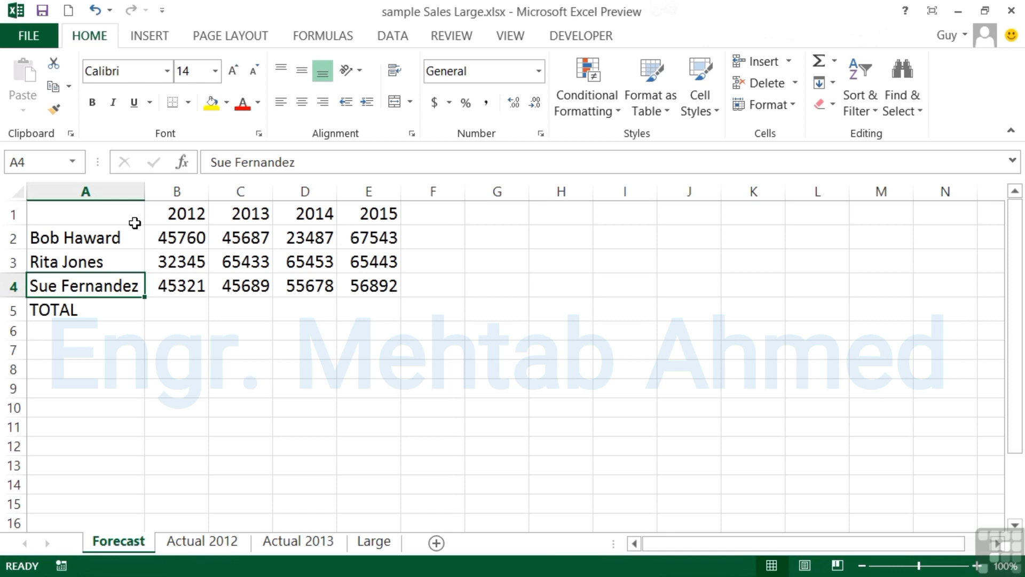
drag(144, 192, 89, 197)
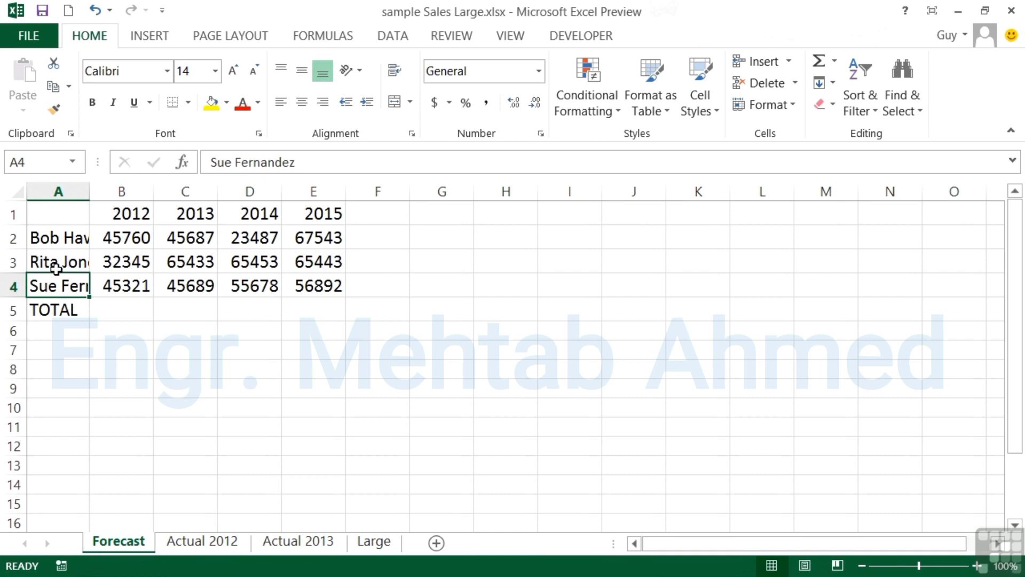
double_click(89, 192)
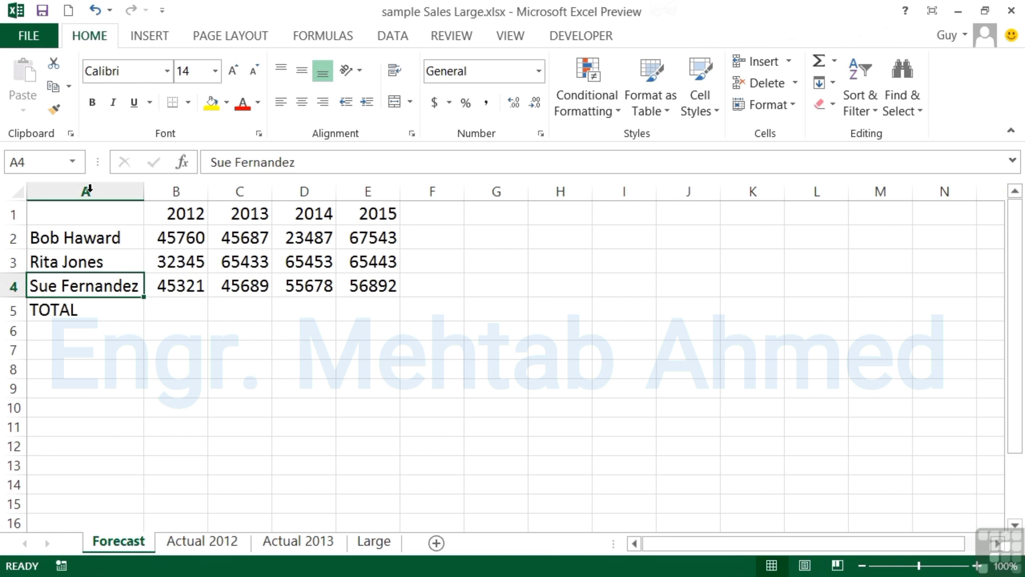
Extend the surname in cell A2 with a hyphenated second part and AutoFit column A to the longer name.
click(121, 236)
double_click(121, 236)
text(-Bliss)
key(Return)
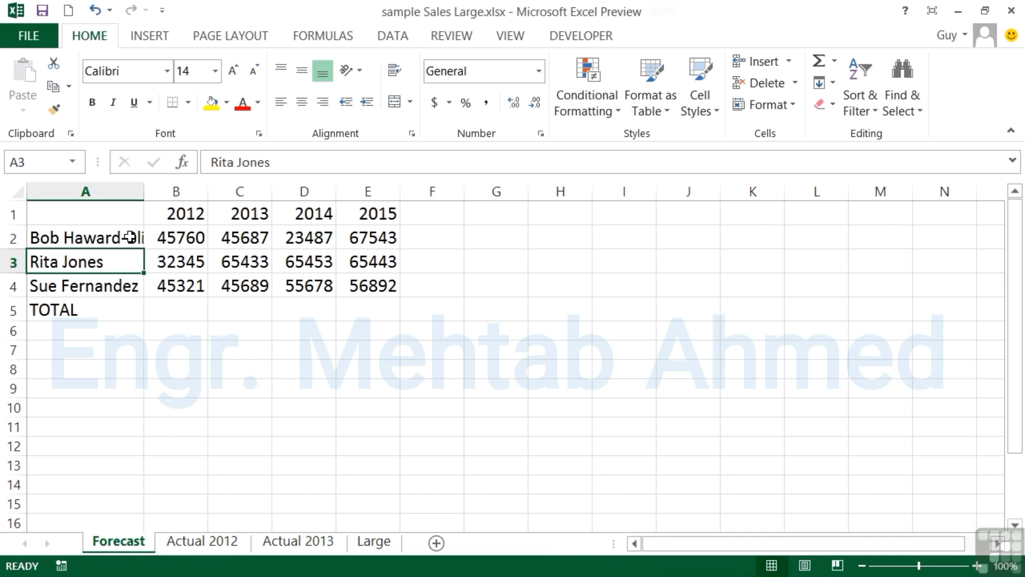
double_click(144, 192)
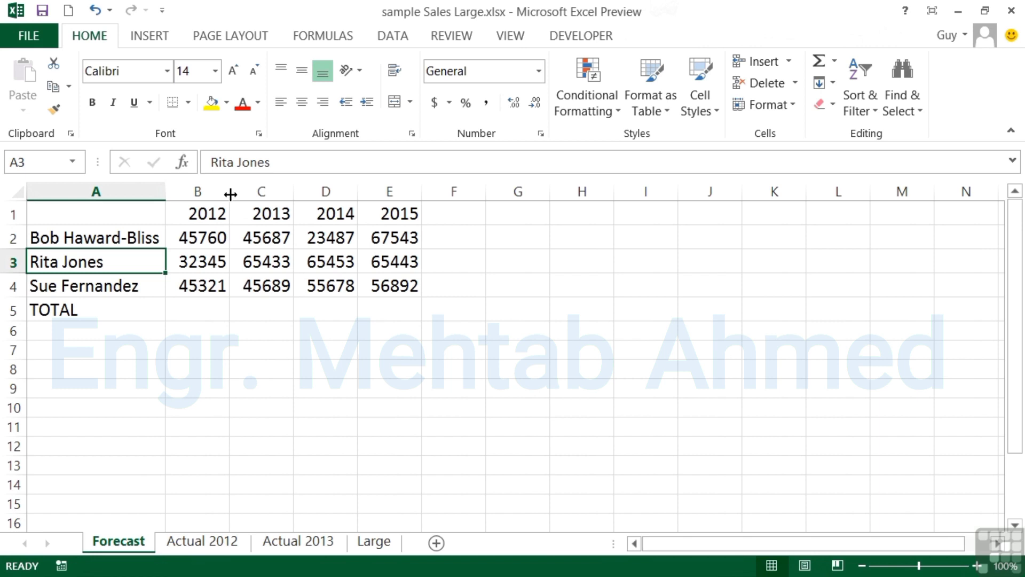
Narrow column B slightly on the Forecast sheet, and AutoFit the date column A on the Actual 2012 sheet.
mouse_move(230, 194)
mouse_down()
mouse_move(208, 194)
mouse_move(221, 194)
mouse_up()
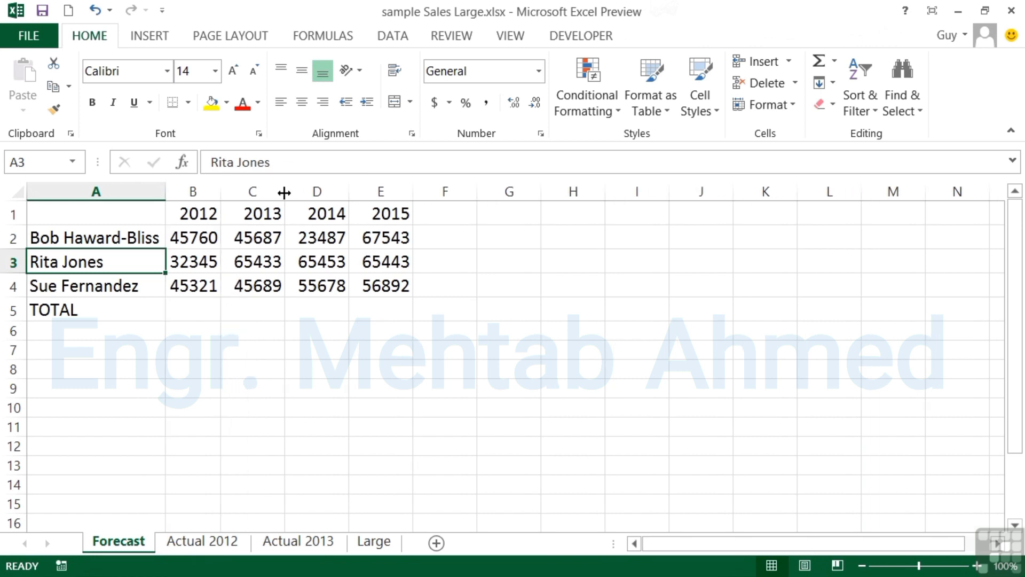
click(223, 542)
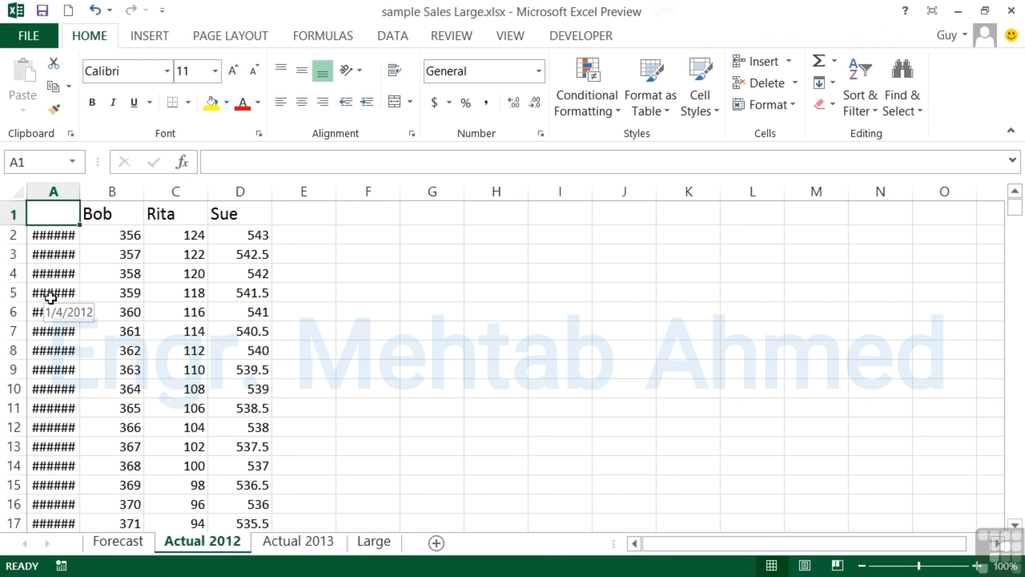
double_click(79, 193)
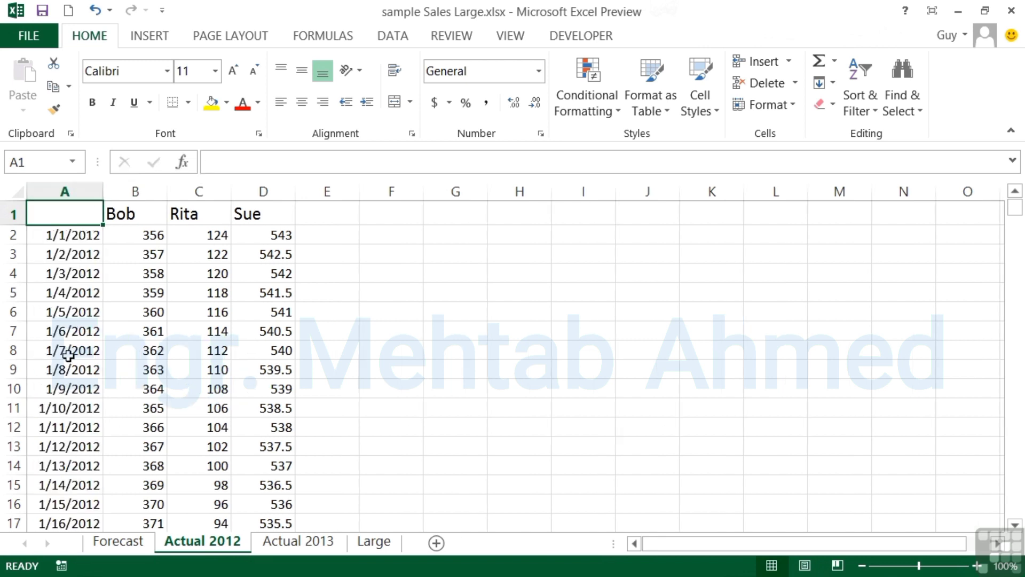
On the Actual 2013 sheet, select columns A to D together and AutoFit their widths to the dates, names and figures.
click(284, 549)
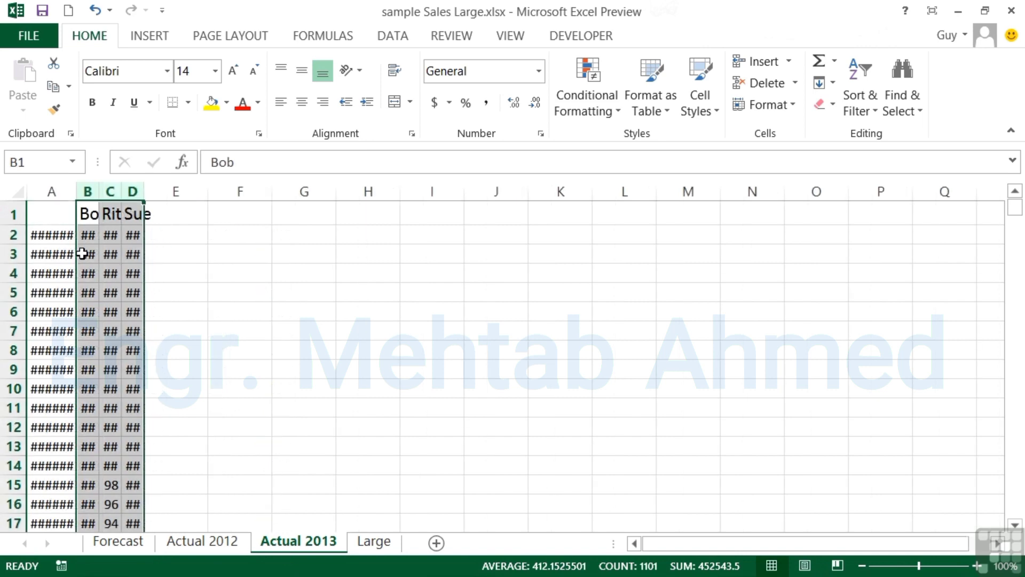
click(64, 236)
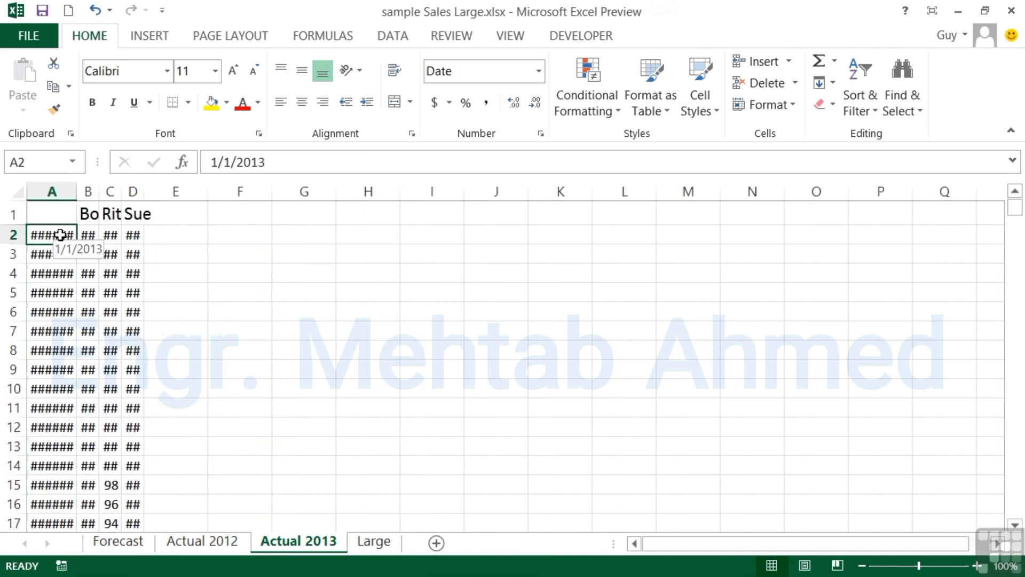
click(90, 214)
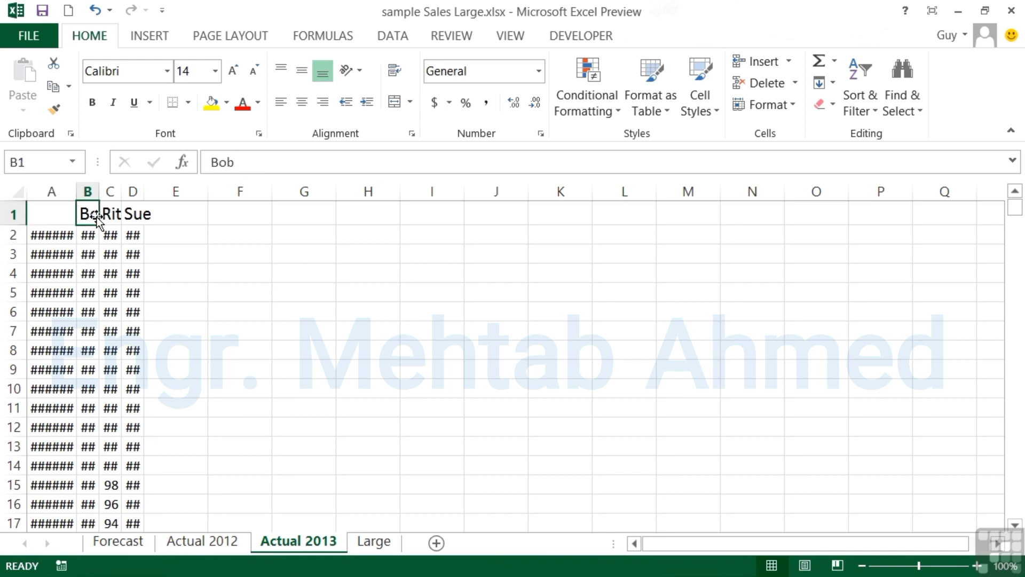
click(134, 214)
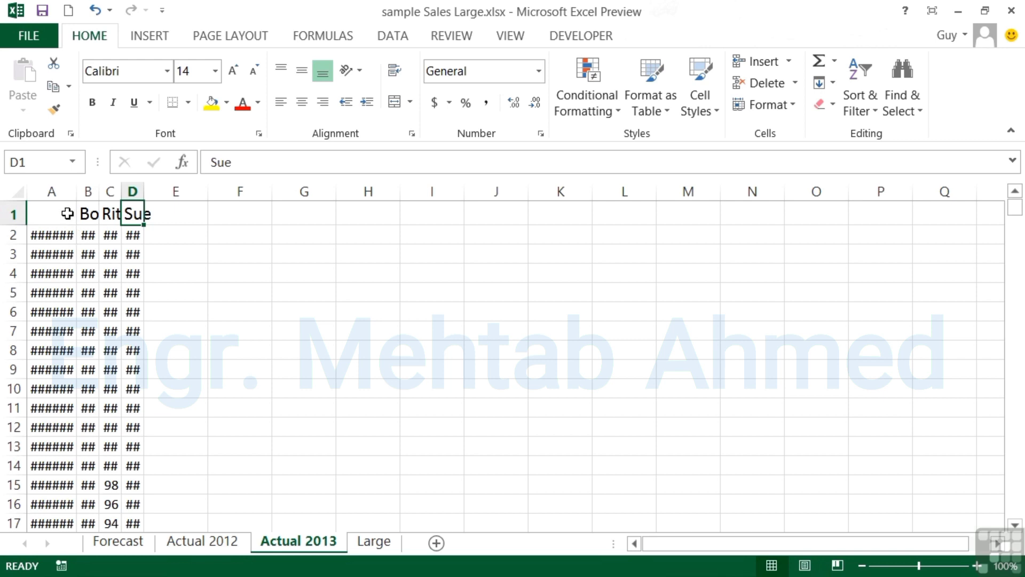
click(61, 192)
drag(61, 192, 132, 191)
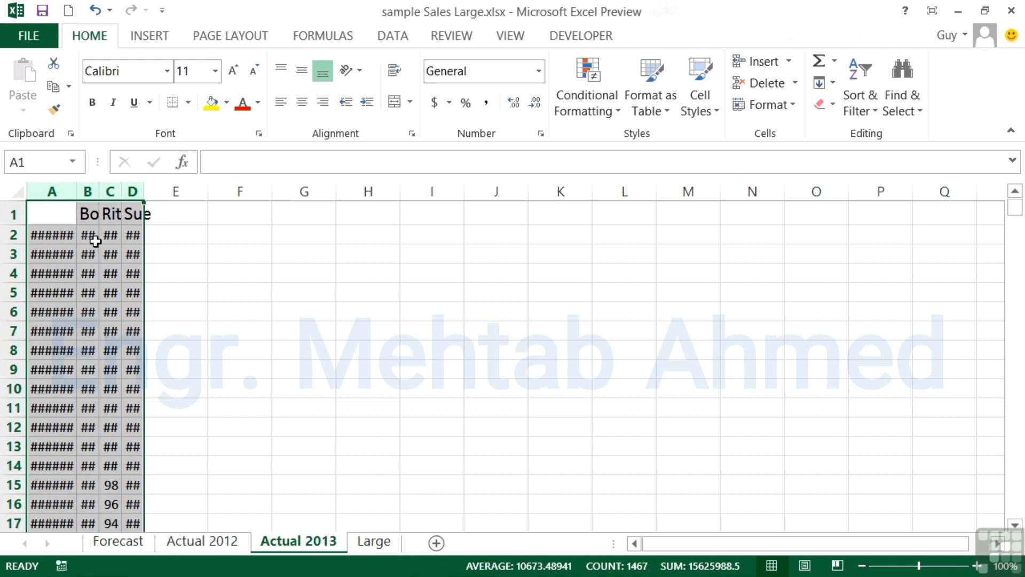
double_click(143, 189)
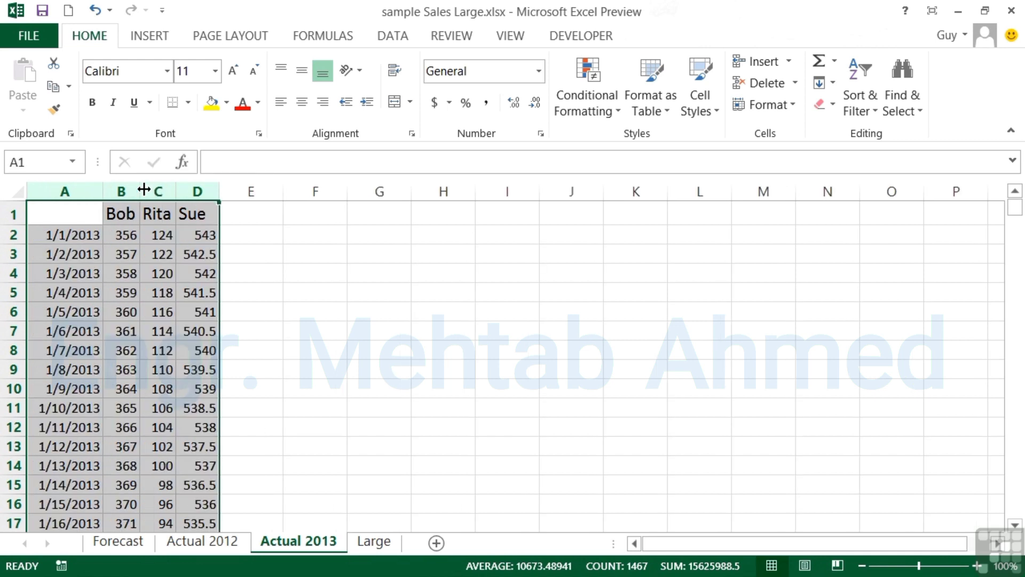
Give columns B to D on the Actual 2013 sheet one equal width, slightly wider than their contents.
click(119, 214)
drag(122, 193, 248, 192)
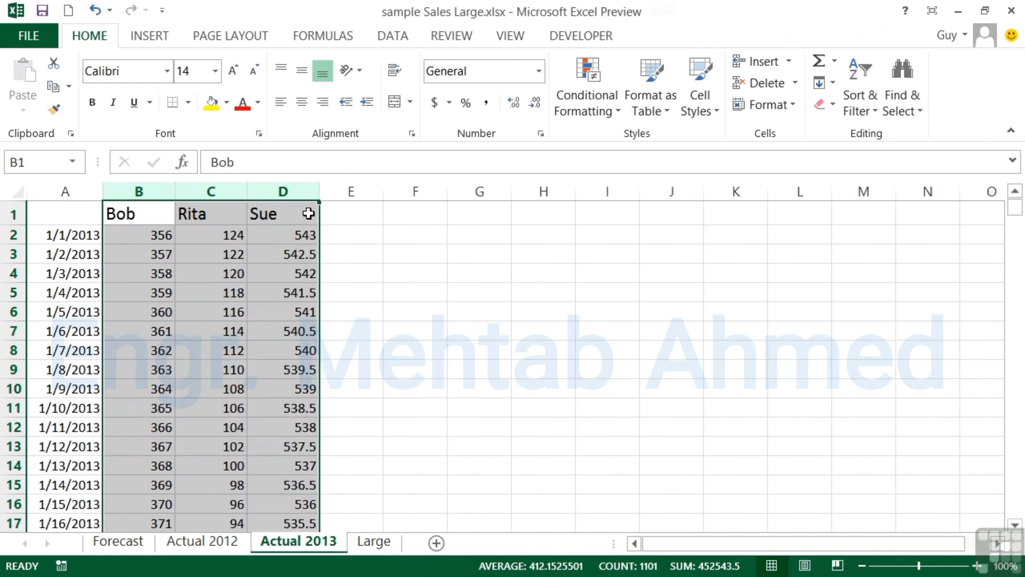
drag(320, 193, 335, 190)
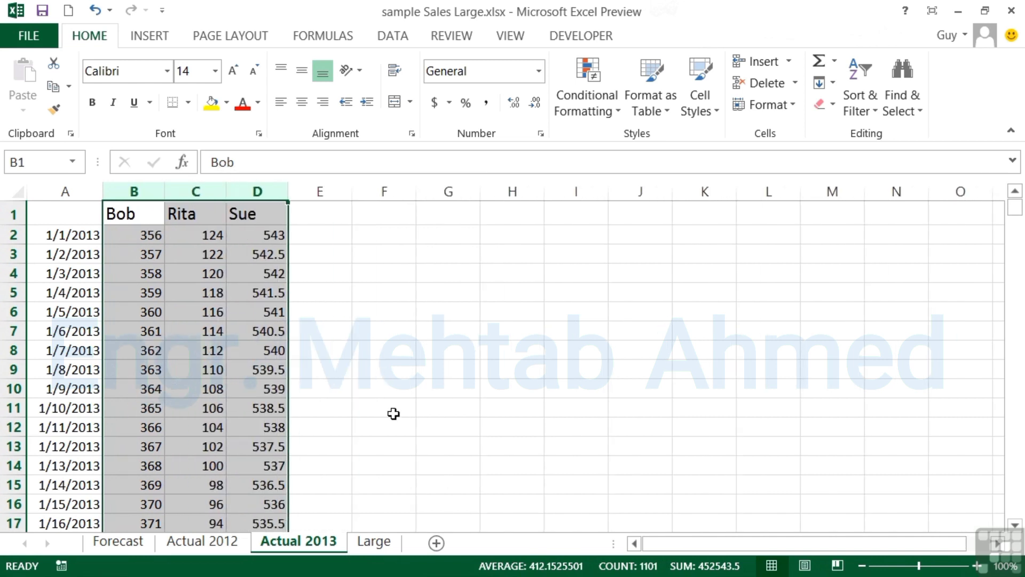
On the Large sheet, AutoFit the Name column A to its longest entry.
click(376, 540)
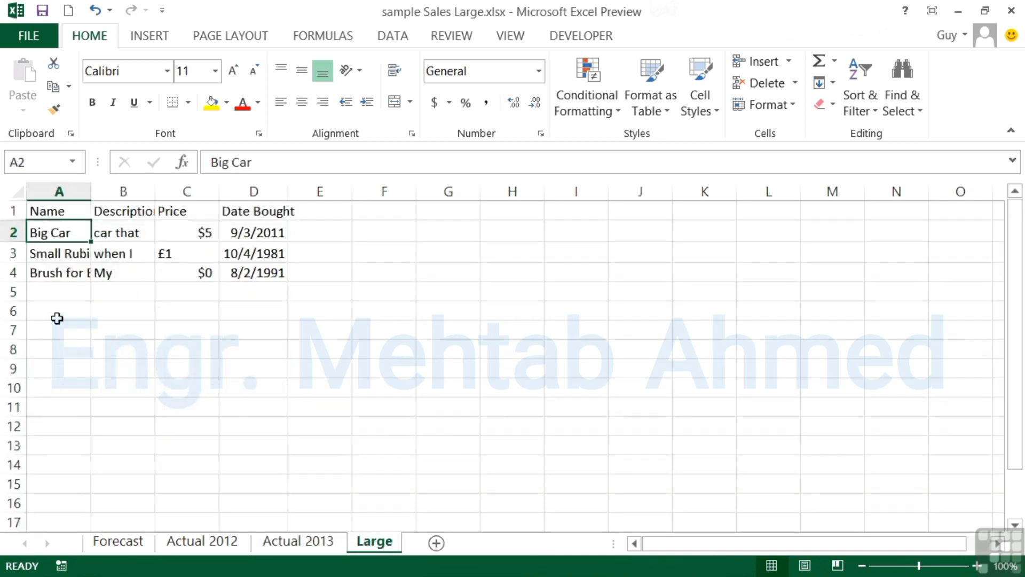
click(63, 191)
double_click(94, 190)
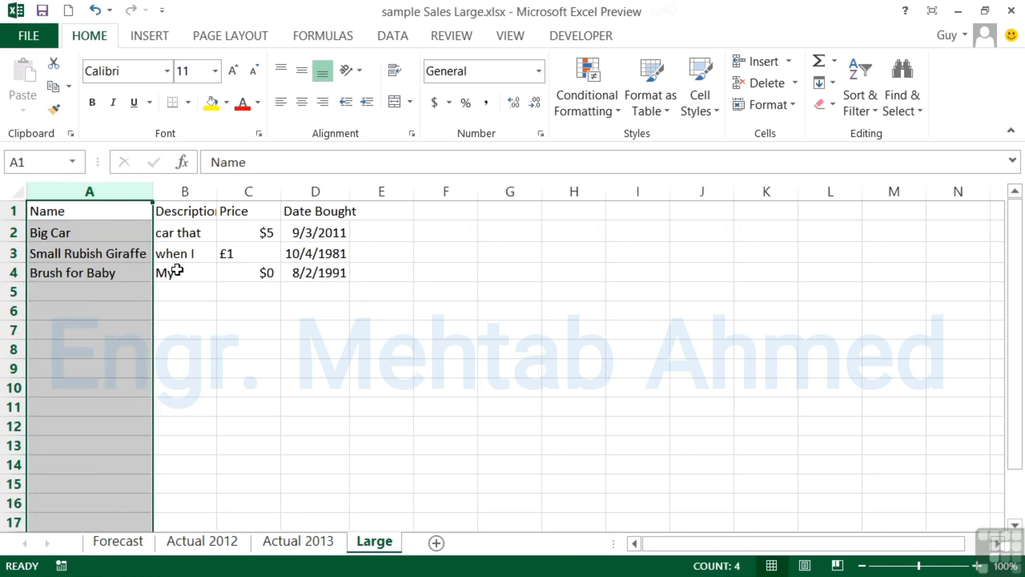
Check the texts in B2 to B4, and AutoFit the Description column before narrowing it to about the Name column's width.
click(192, 232)
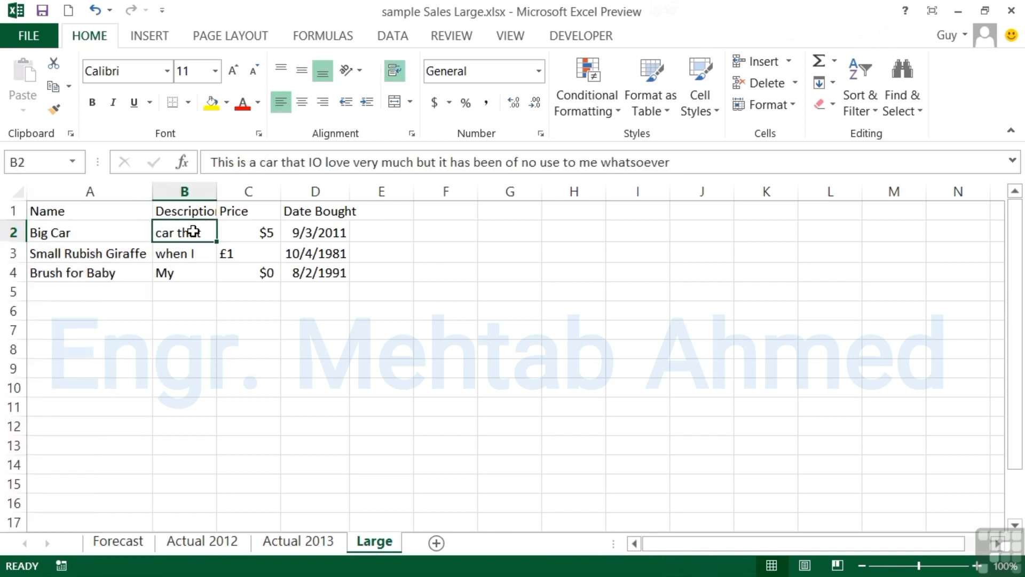
click(196, 253)
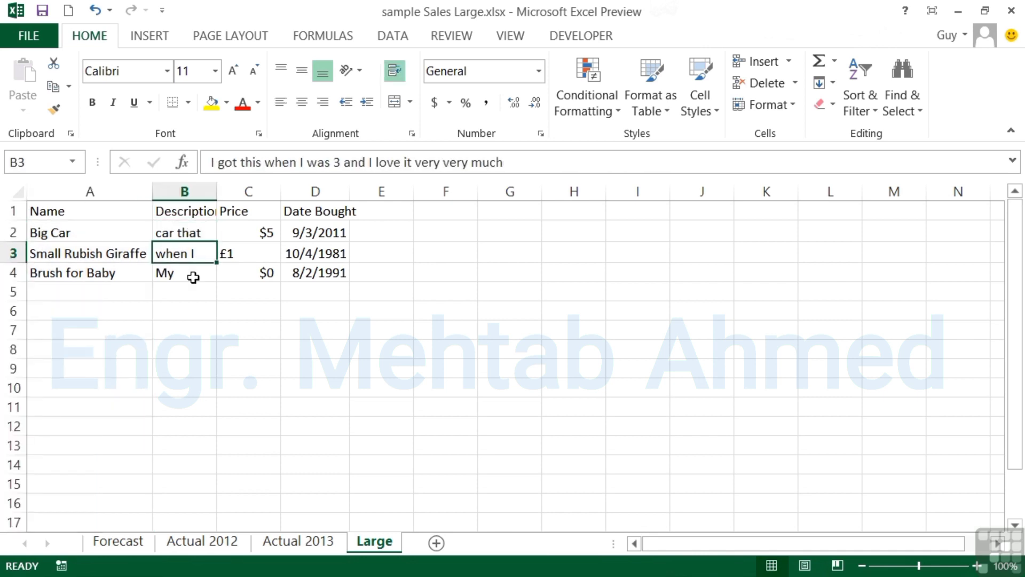
click(194, 273)
click(192, 233)
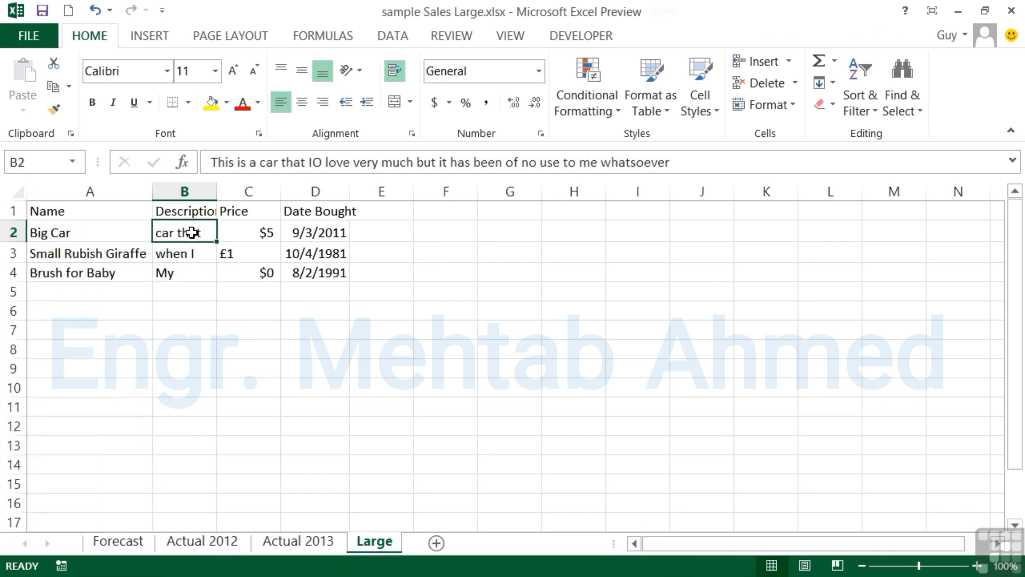
double_click(215, 191)
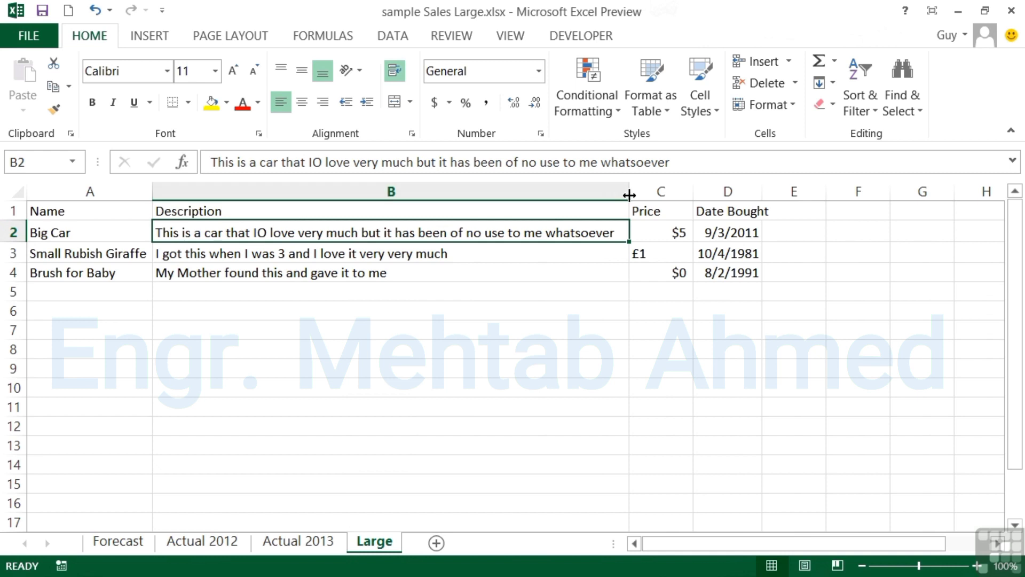
drag(630, 192, 282, 213)
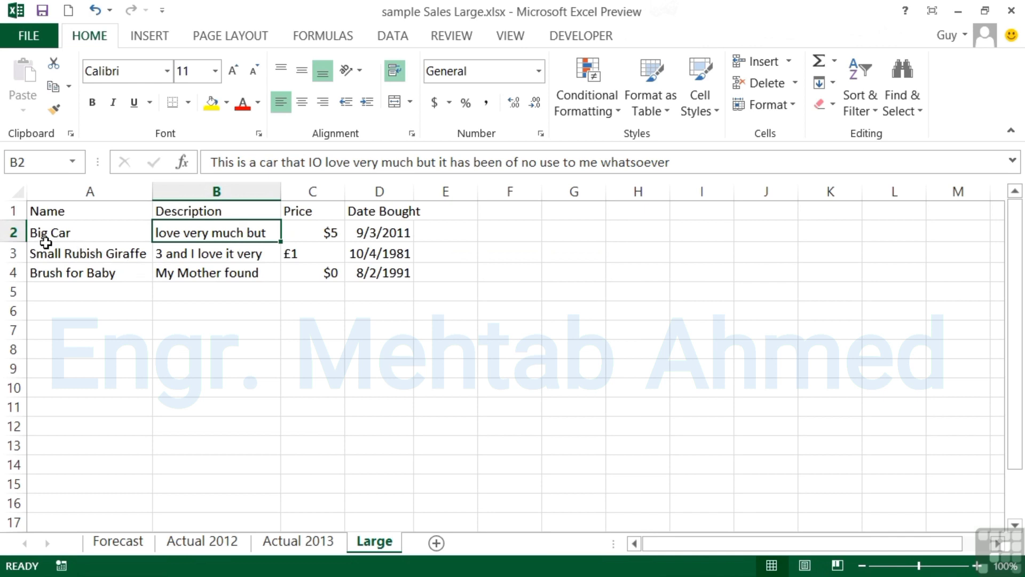
Increase the height of row 2 manually to show two text lines, and AutoFit it to the whole wrapped description.
click(15, 232)
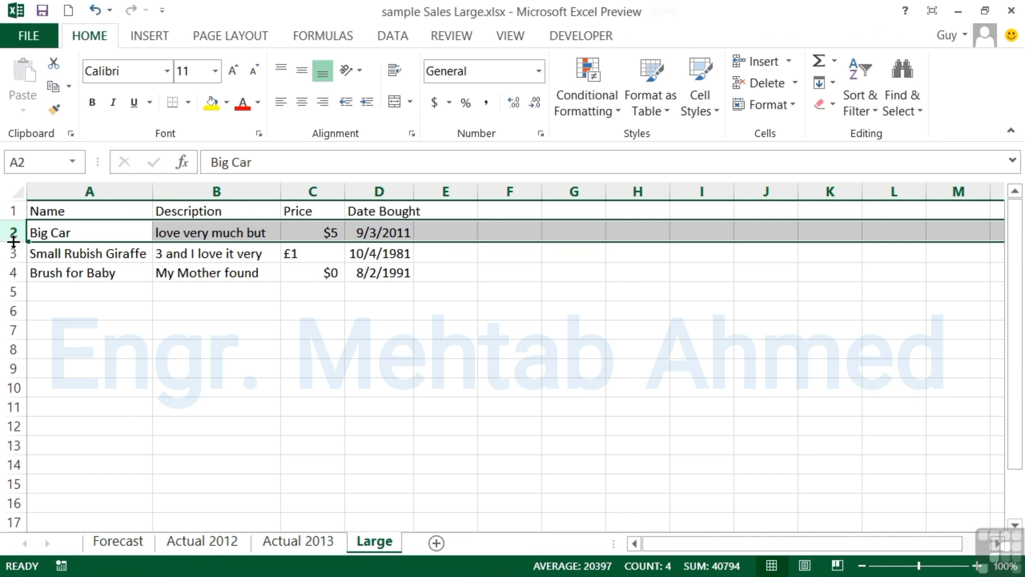
drag(13, 242, 19, 263)
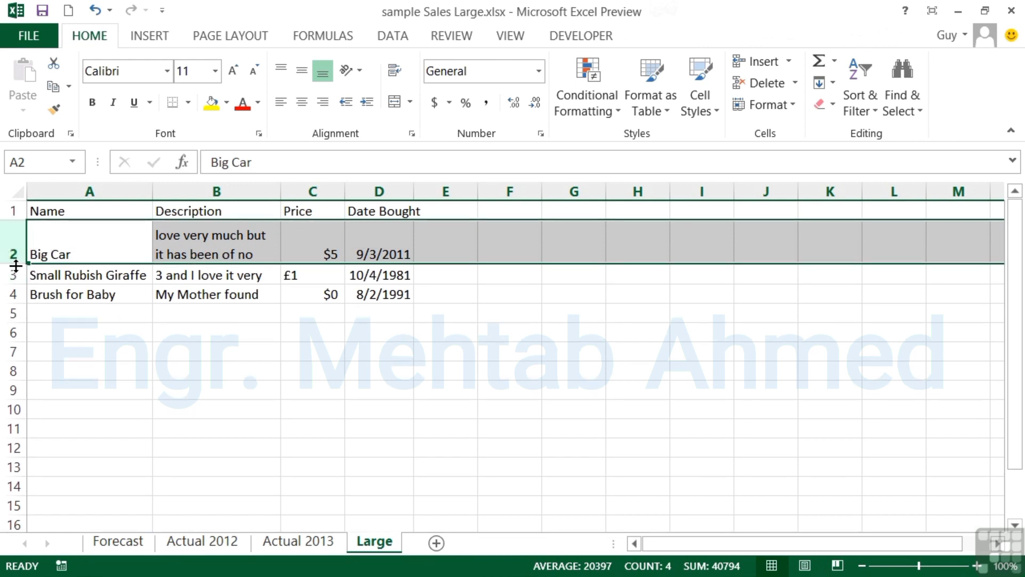
double_click(15, 264)
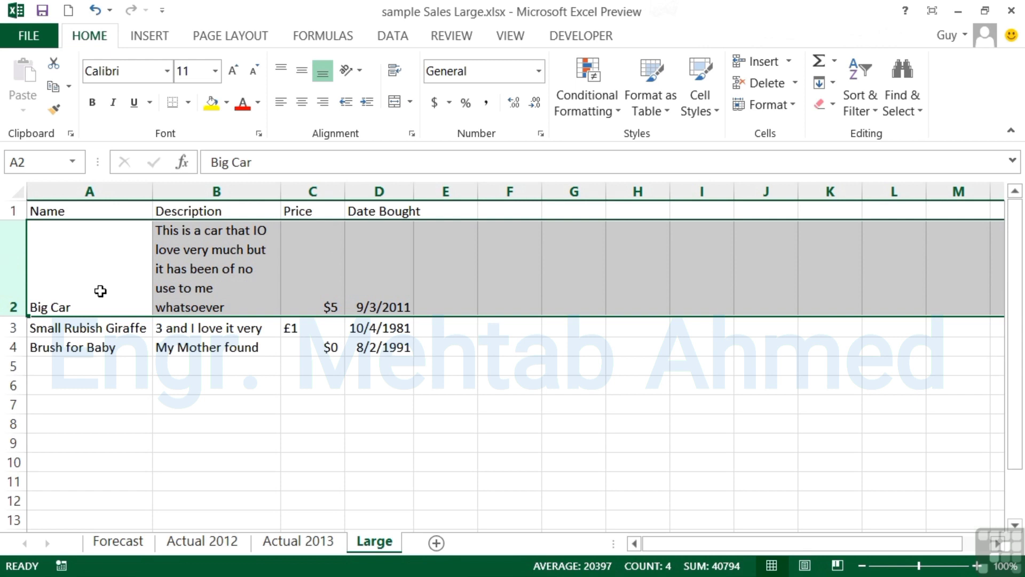
Widen the Description column B a little and AutoFit the height of row 2 again to remove the spare line.
click(270, 191)
drag(280, 191, 315, 190)
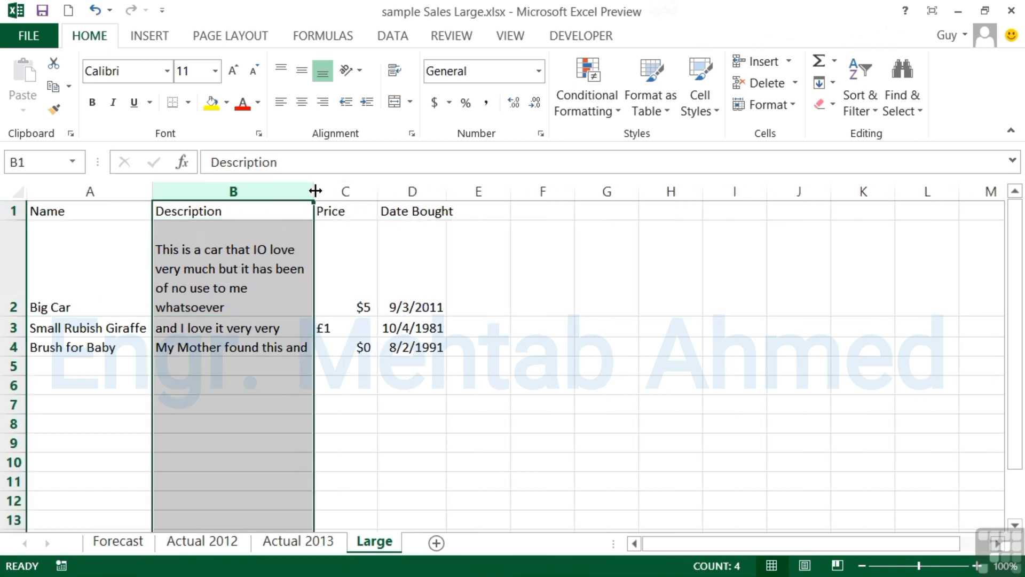
click(210, 246)
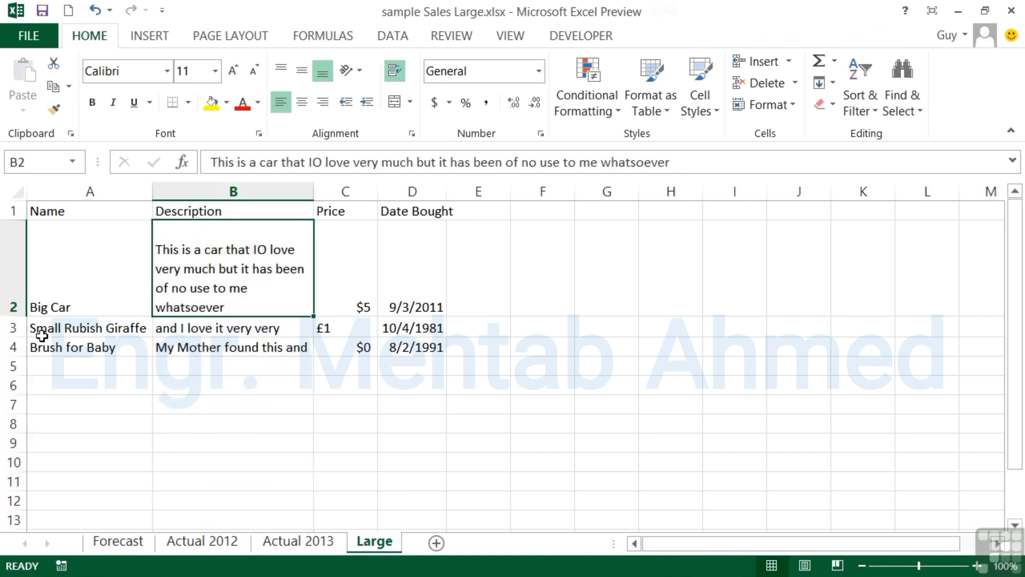
double_click(17, 316)
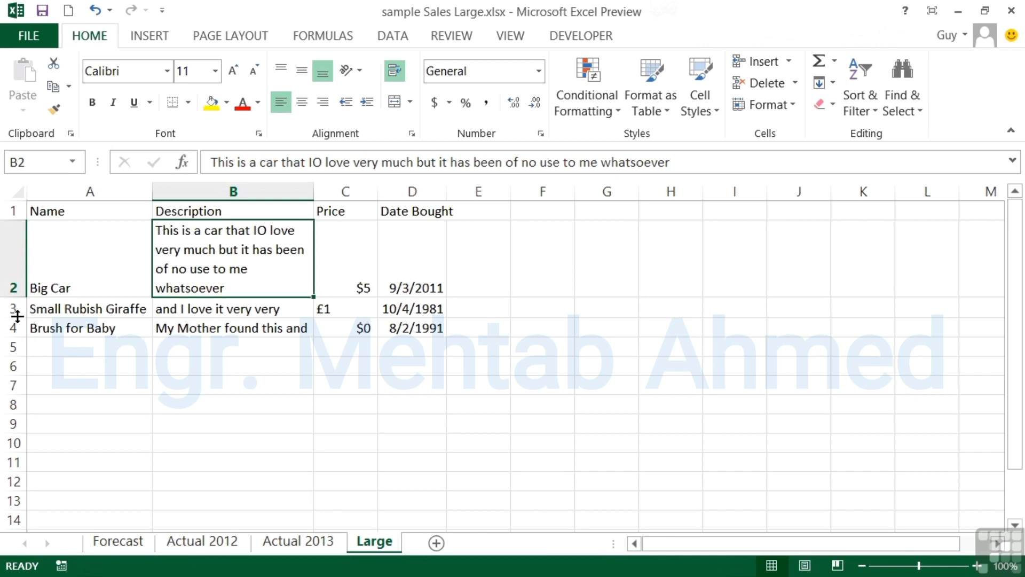
AutoFit the heights of rows 3 and 4 together to their wrapped descriptions, and refit row 4 on its own.
drag(14, 309, 13, 326)
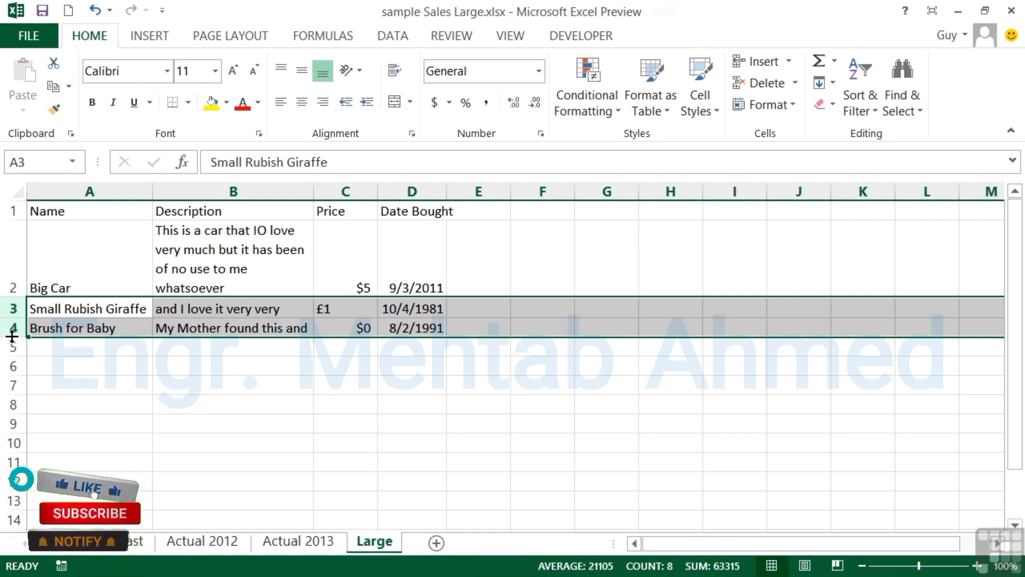
double_click(12, 337)
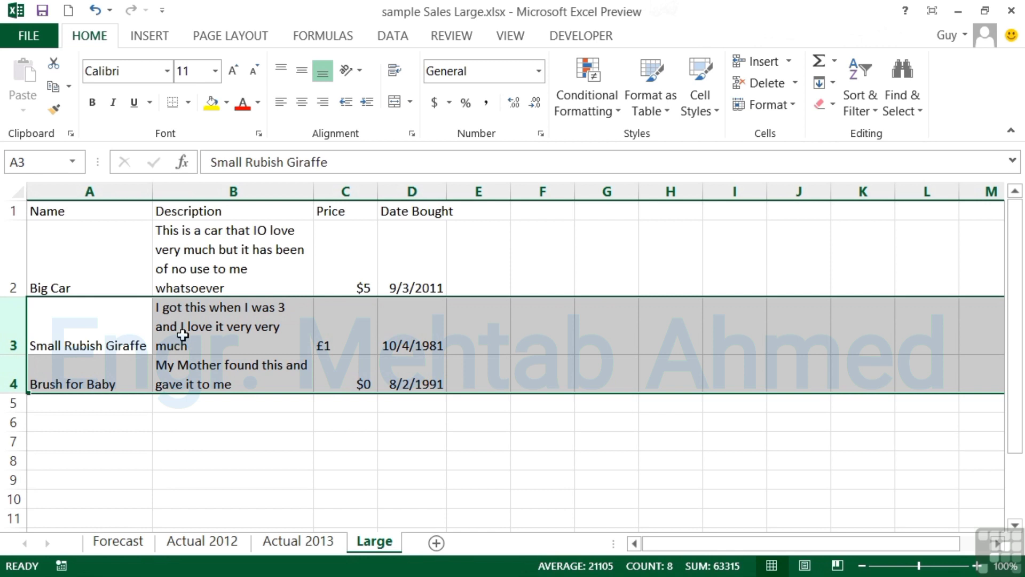
click(14, 367)
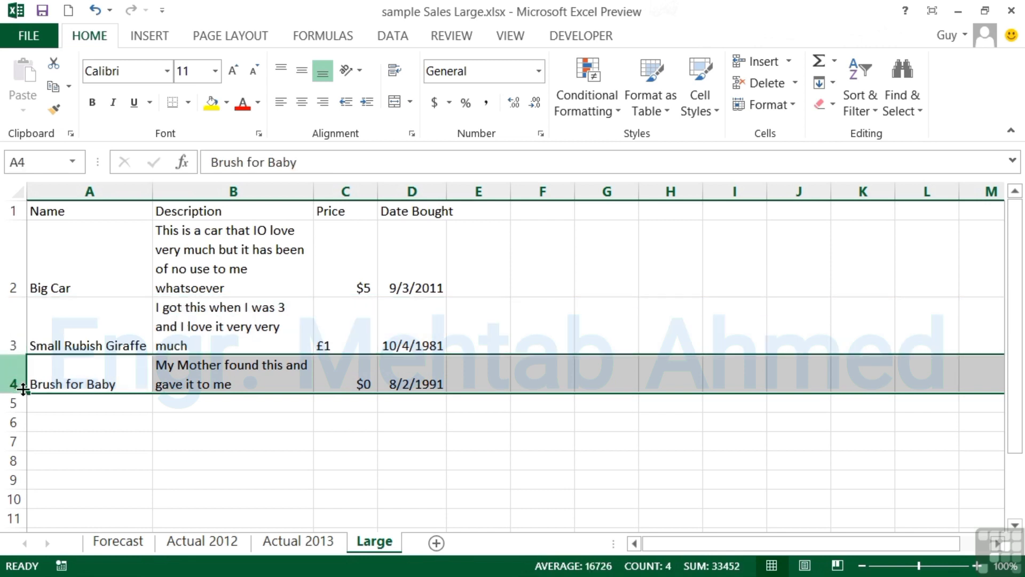
mouse_move(23, 389)
mouse_down()
mouse_move(16, 361)
mouse_move(22, 385)
mouse_up()
double_click(19, 386)
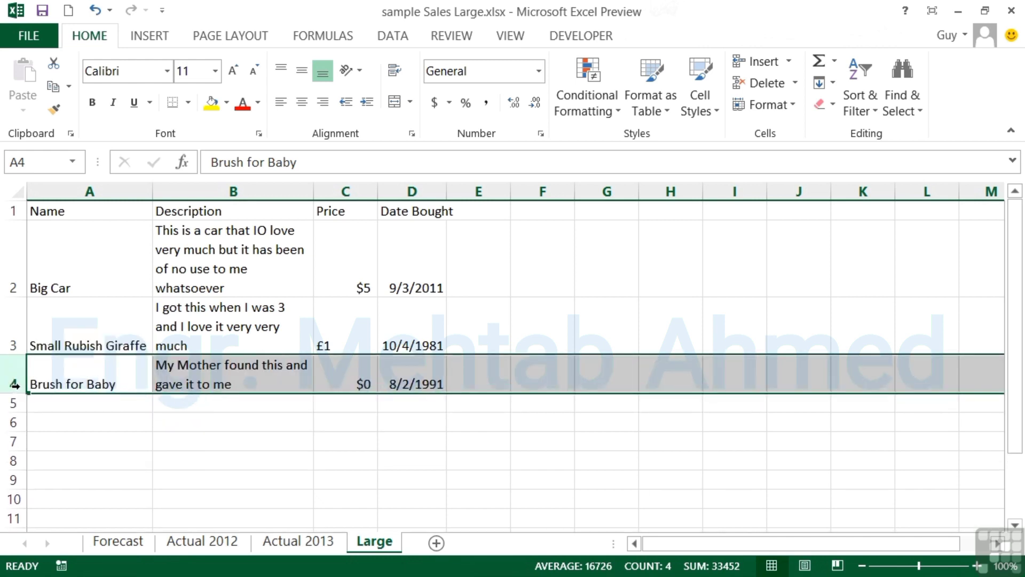